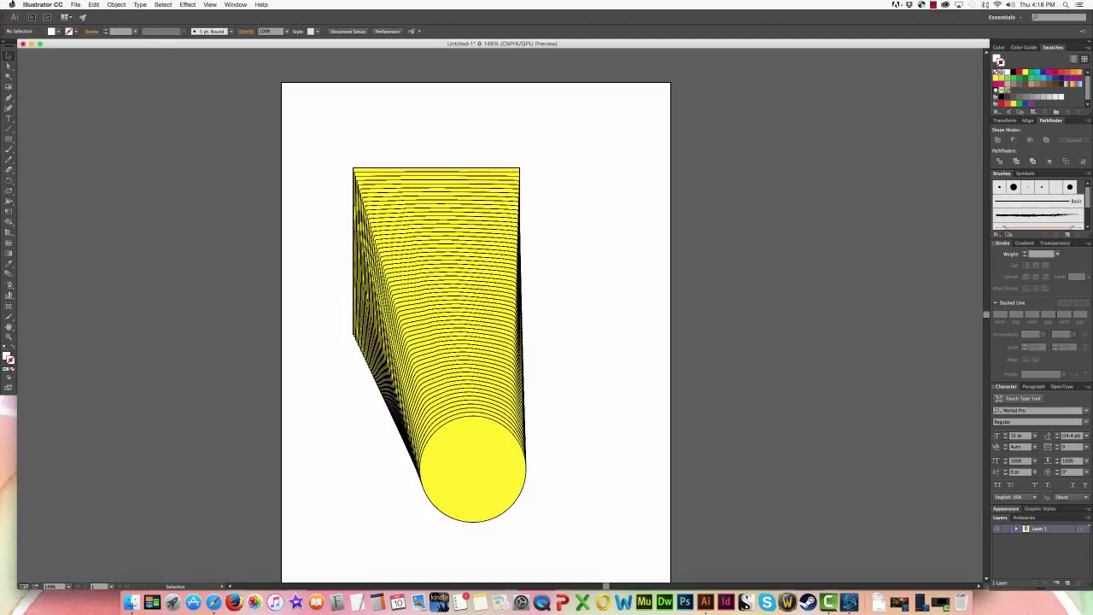
- Save the artwork to the Desktop as Exercise1 in Adobe Illustrator (ai) format, with version Illustrator CC and the default options
{"action": "left_click", "coordinate": [76, 4]}
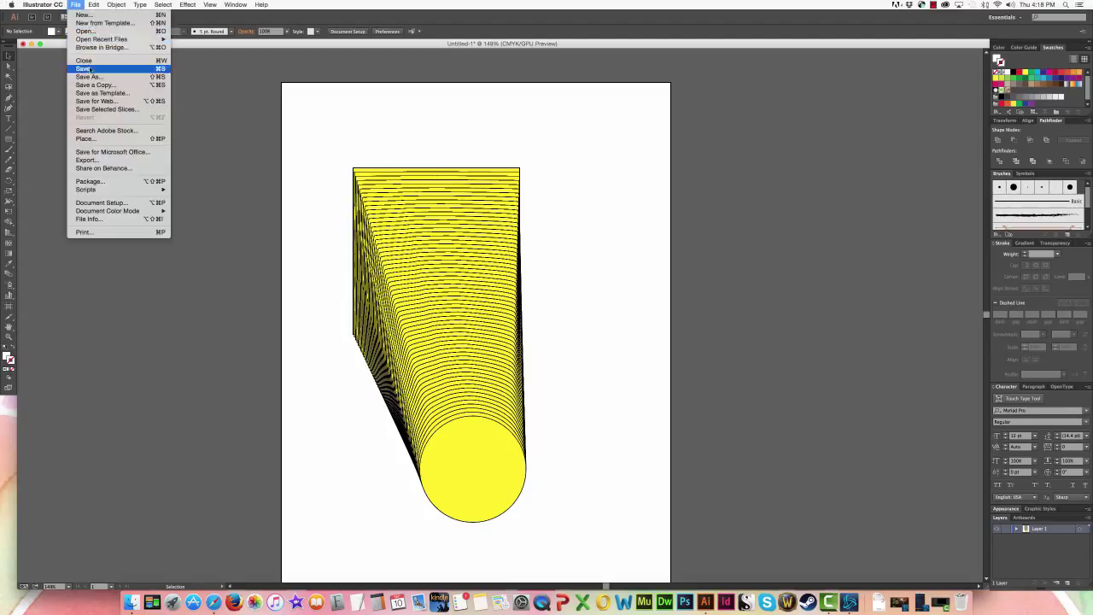
{"action": "left_click", "coordinate": [167, 69]}
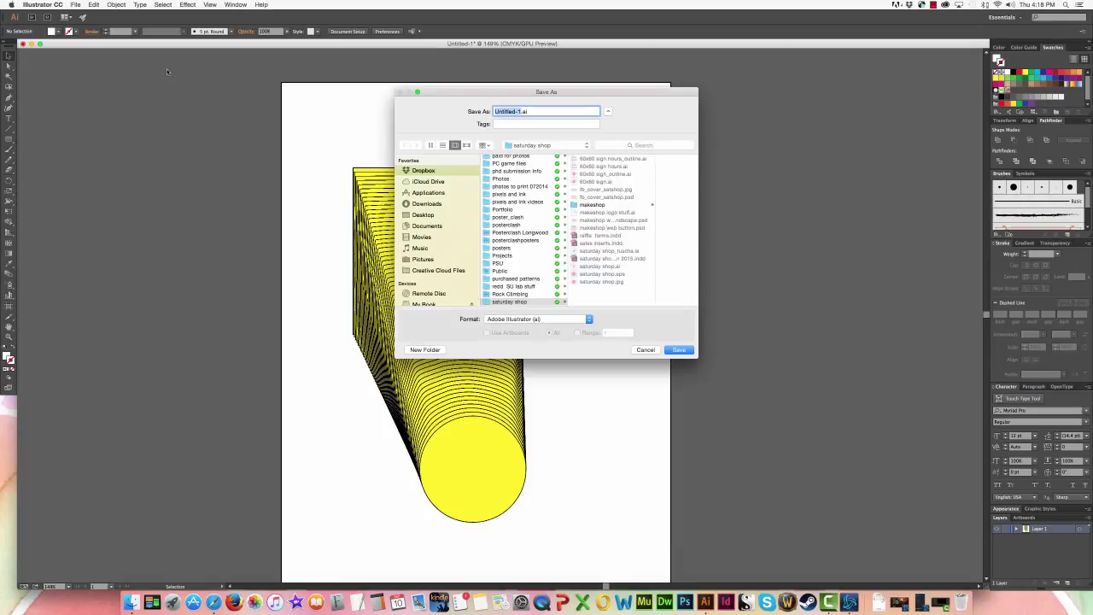
{"action": "key", "text": "super+shift+d"}
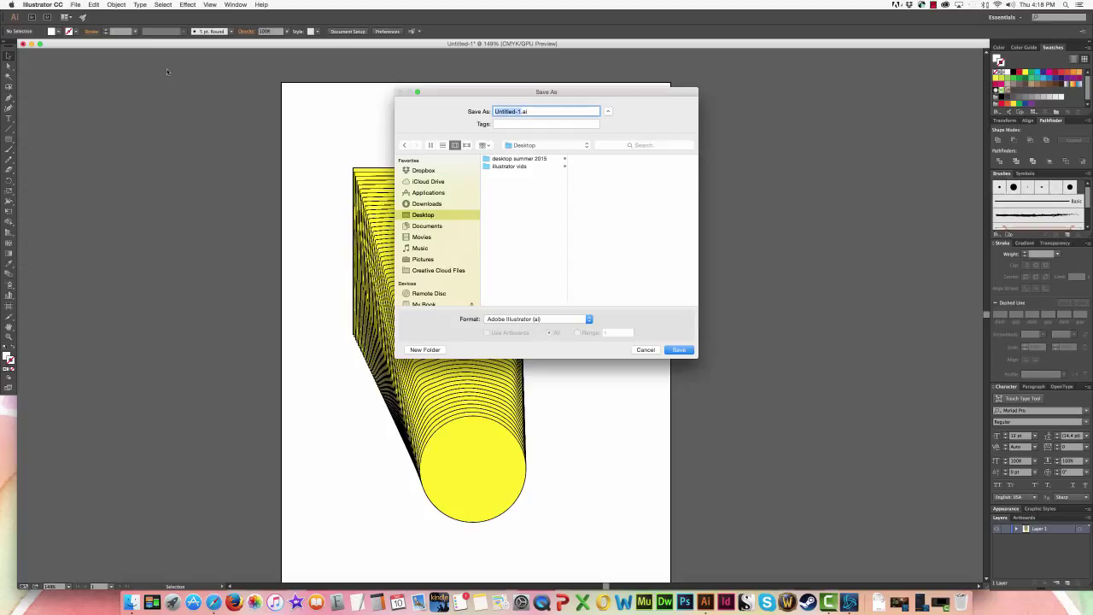
{"action": "type", "text": "Exercise1"}
{"action": "left_click", "coordinate": [607, 112]}
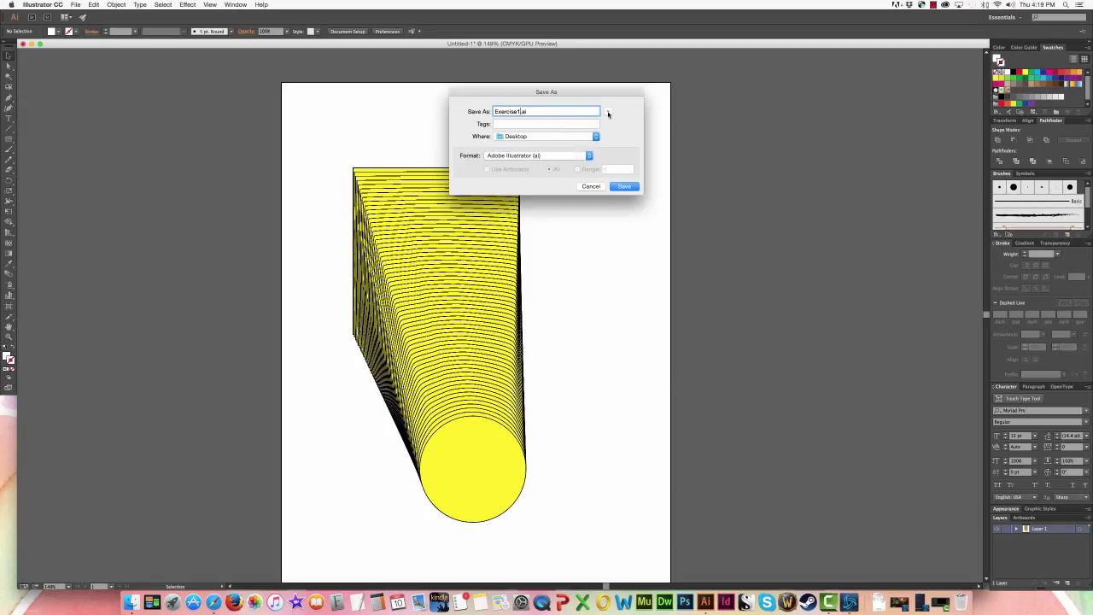
{"action": "left_click", "coordinate": [608, 113]}
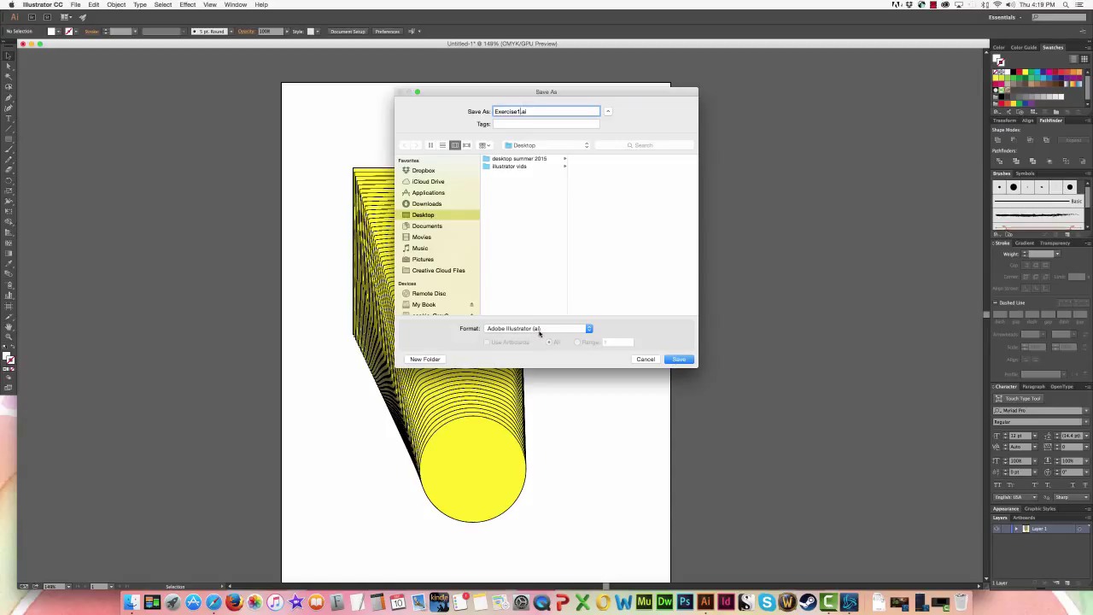
{"action": "left_click", "coordinate": [686, 361]}
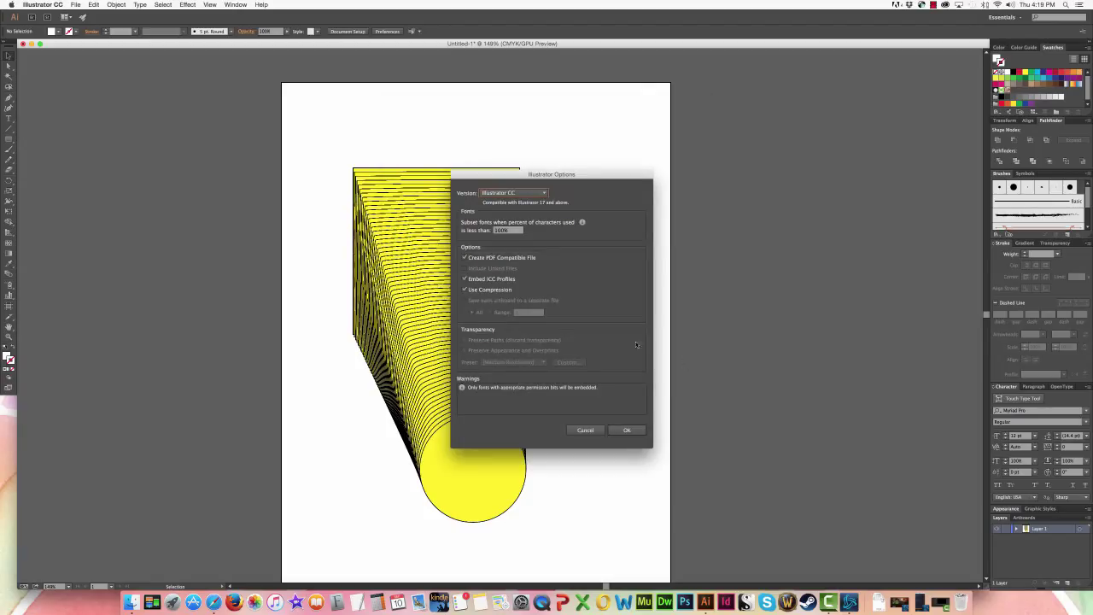
{"action": "left_click", "coordinate": [622, 429]}
{"action": "left_click", "coordinate": [628, 430]}
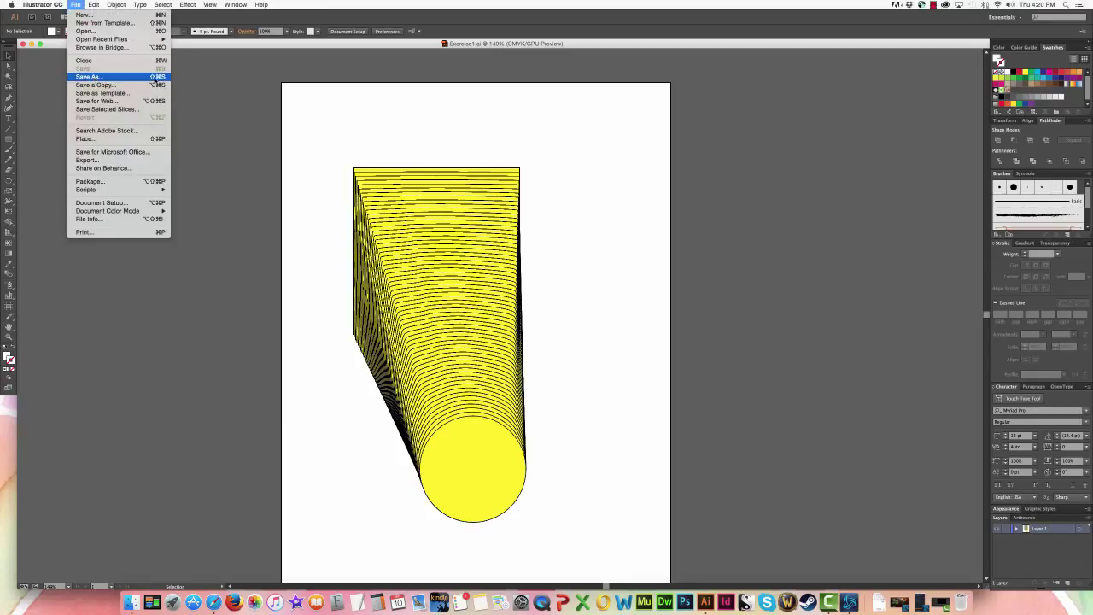
- Save the document to the Desktop as Exercise1.pdf in Adobe PDF format using the Illustrator Default preset
{"action": "left_click", "coordinate": [152, 78]}
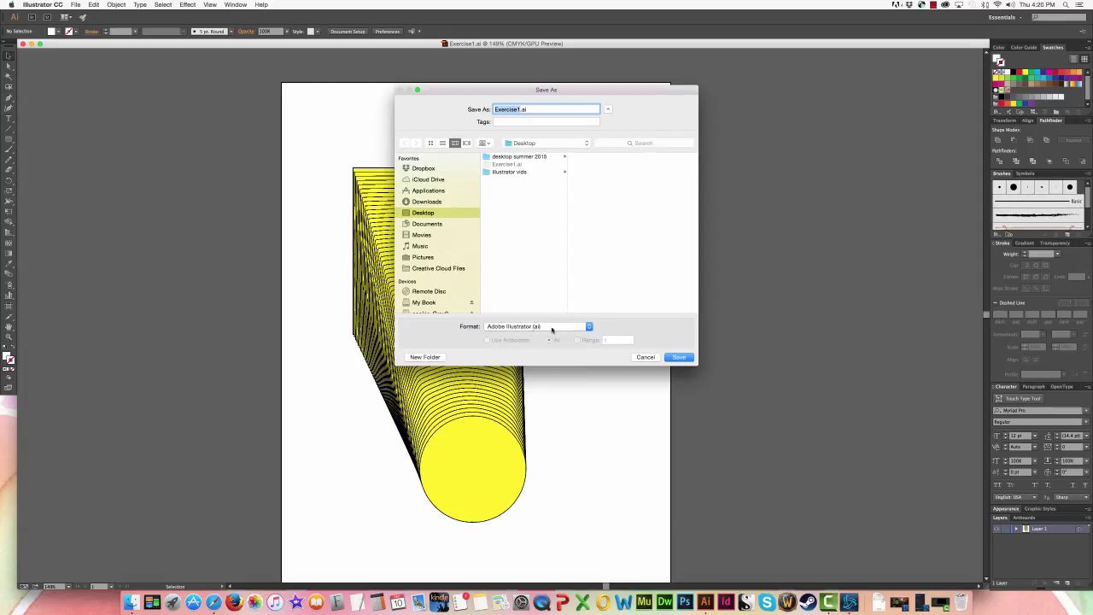
{"action": "left_click", "coordinate": [551, 328]}
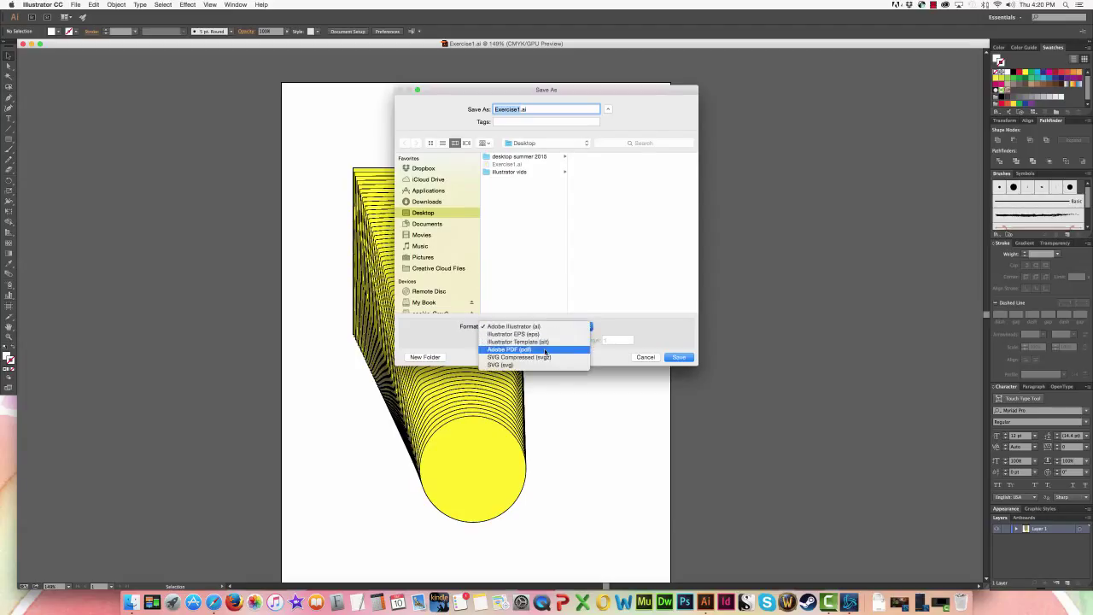
{"action": "left_click", "coordinate": [545, 350]}
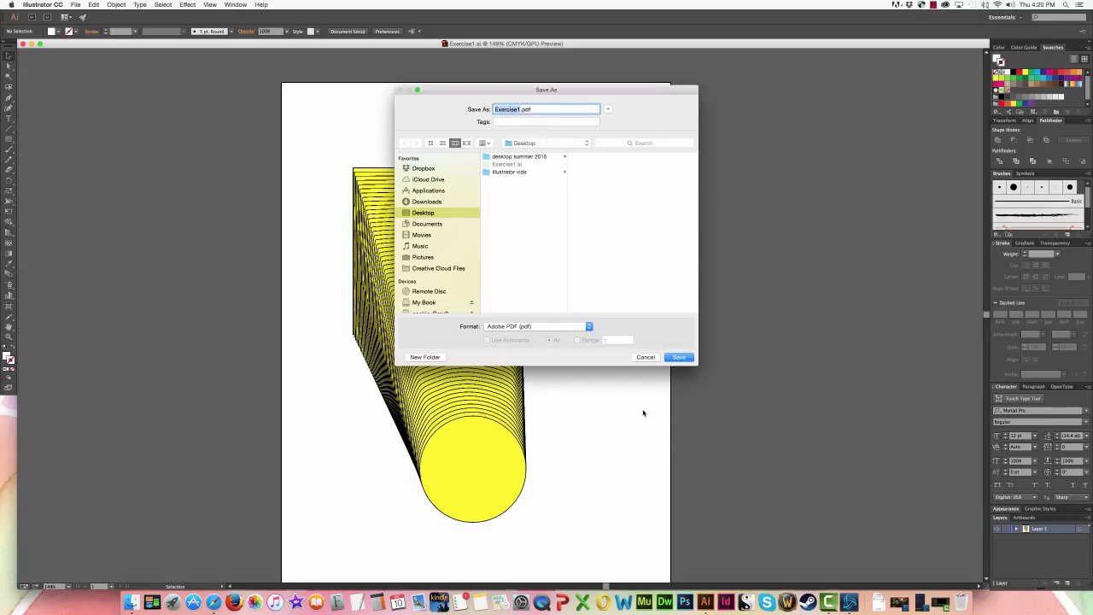
{"action": "left_click", "coordinate": [677, 358]}
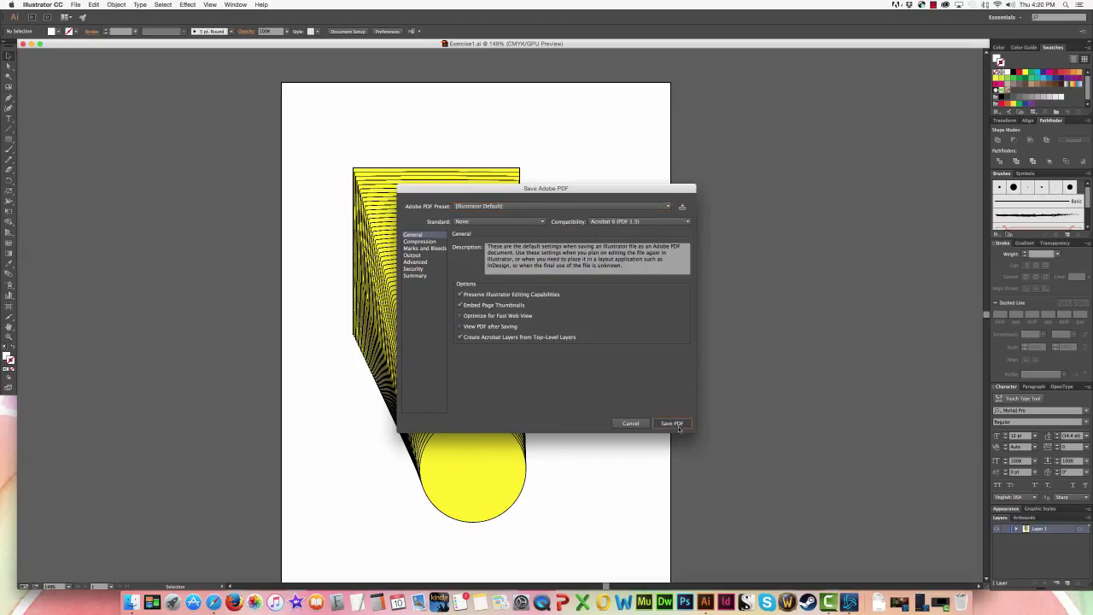
{"action": "left_click", "coordinate": [678, 426]}
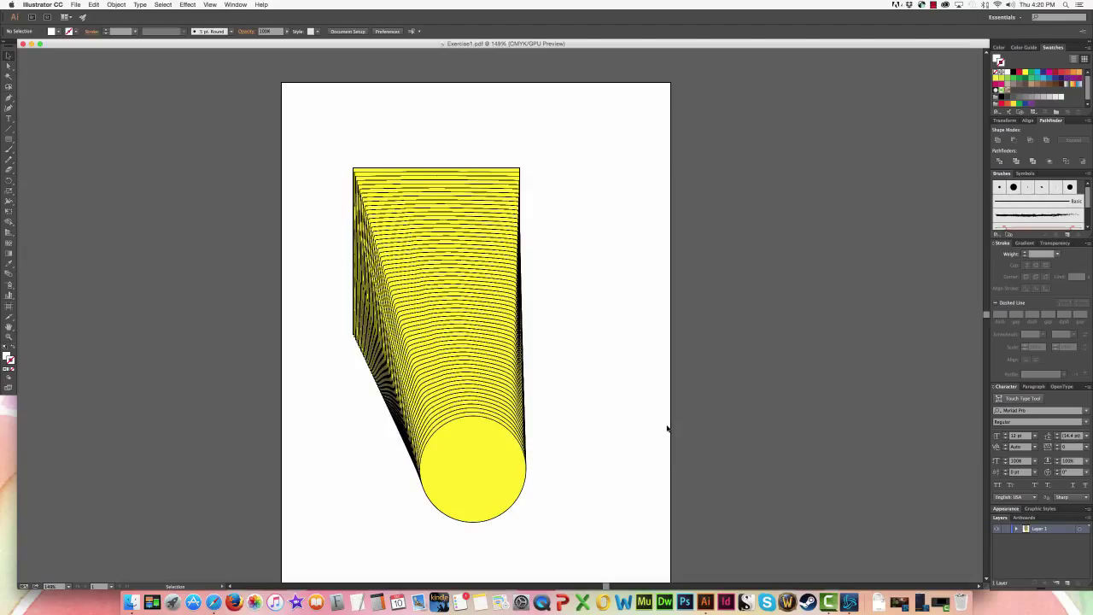
- Switch to Blackboard in Safari and open the "In Class #1 // Word Illustration" assignment from Course Materials
{"action": "left_click", "coordinate": [213, 602]}
{"action": "left_click_drag", "start_coordinate": [474, 48], "coordinate": [331, 75]}
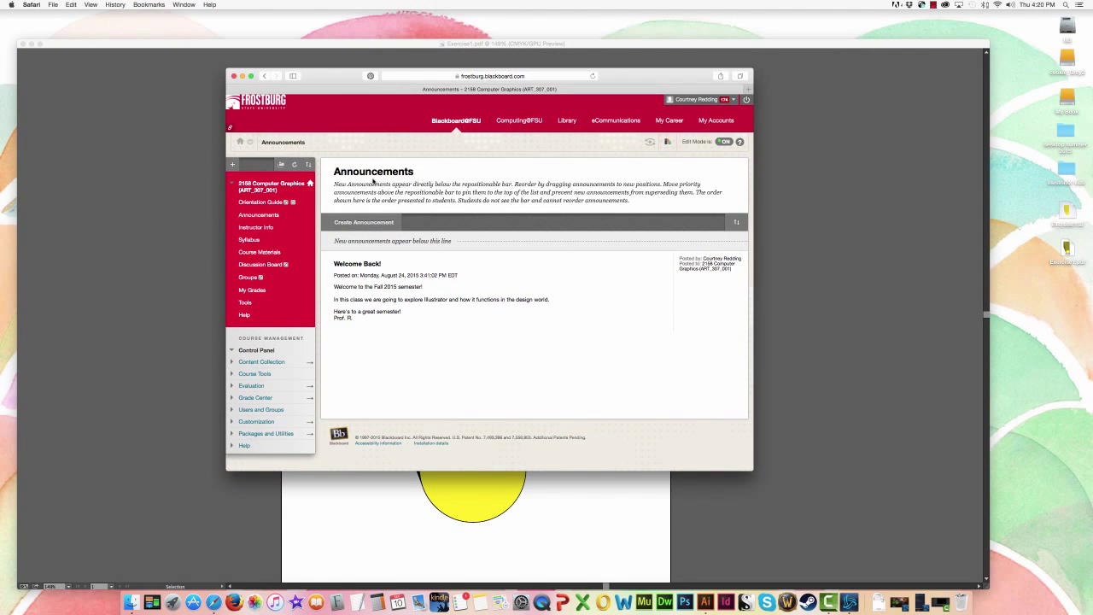
{"action": "left_click", "coordinate": [265, 253]}
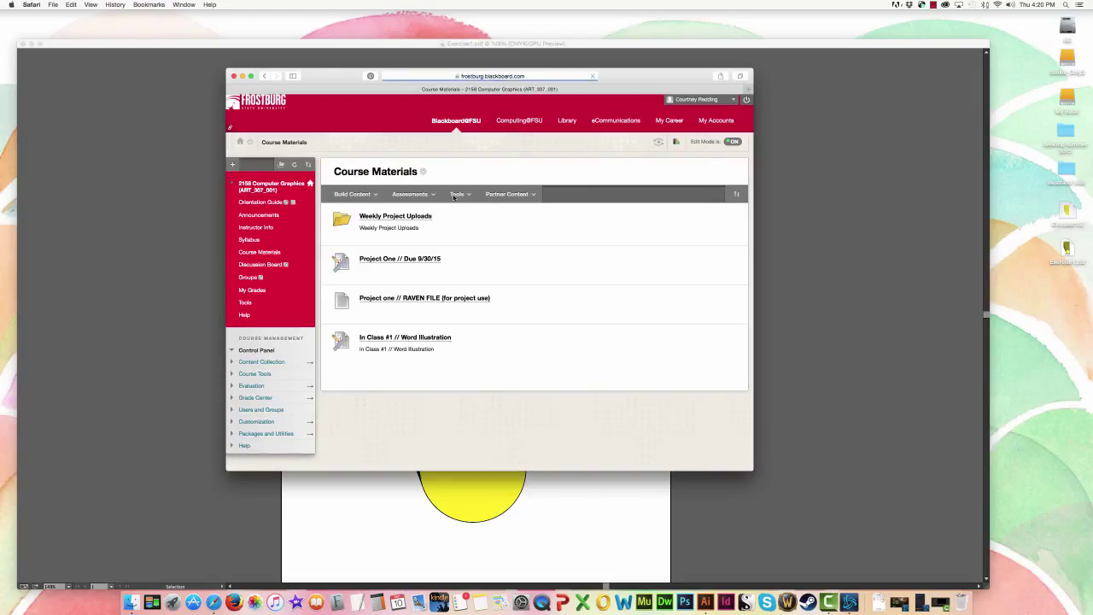
{"action": "left_click", "coordinate": [457, 194]}
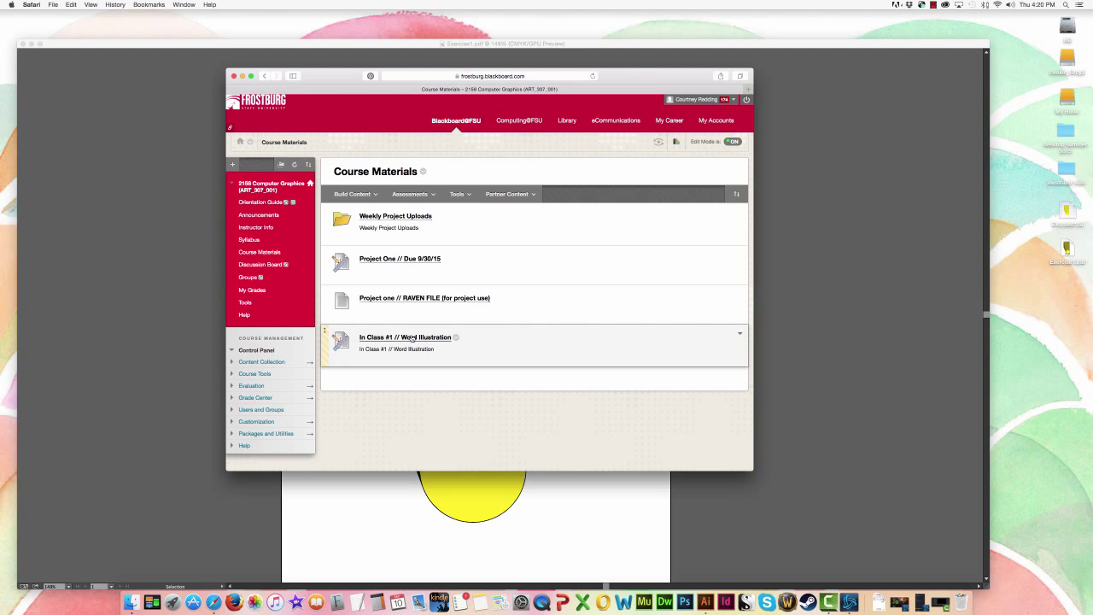
{"action": "left_click", "coordinate": [442, 340]}
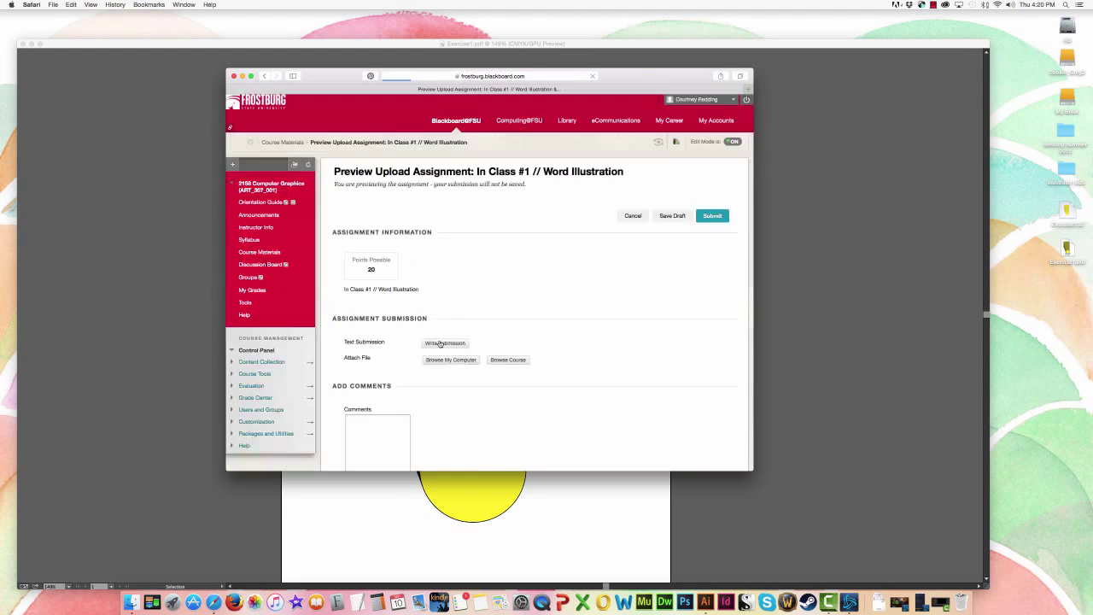
- Attach Exercise1.pdf from the Desktop to the assignment and submit it
{"action": "scroll", "coordinate": [481, 310], "scroll_direction": "down", "scroll_amount": 2}
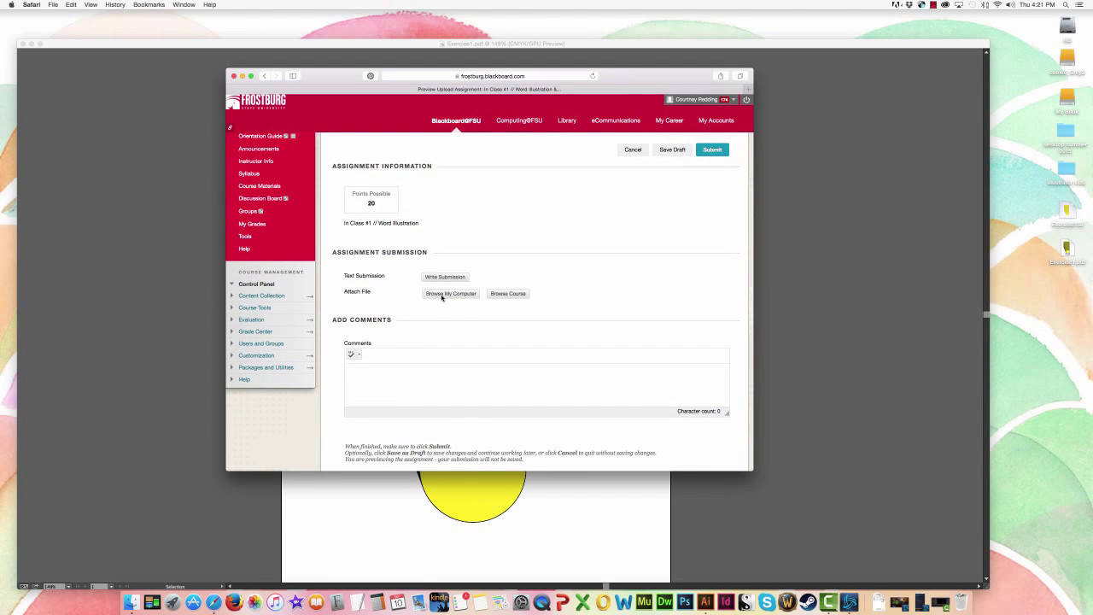
{"action": "left_click", "coordinate": [450, 294]}
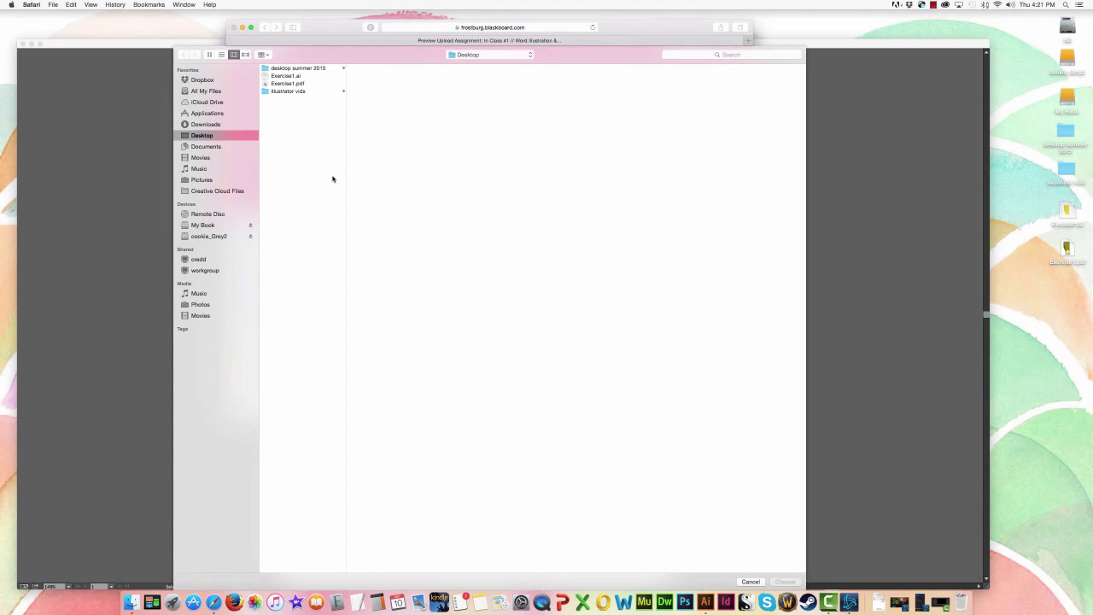
{"action": "left_click", "coordinate": [302, 83]}
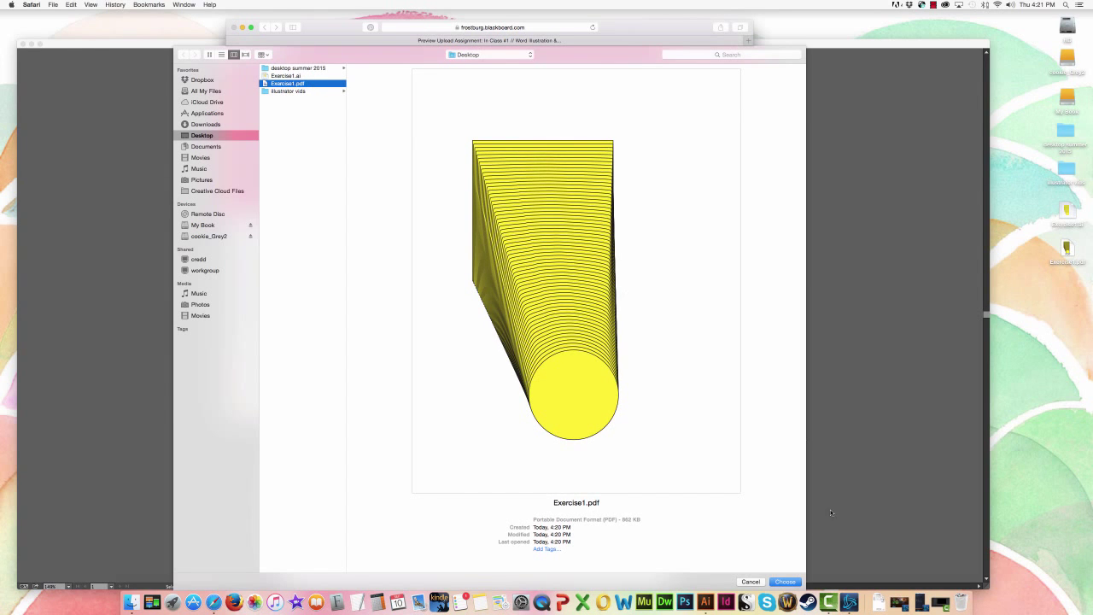
{"action": "left_click", "coordinate": [785, 582]}
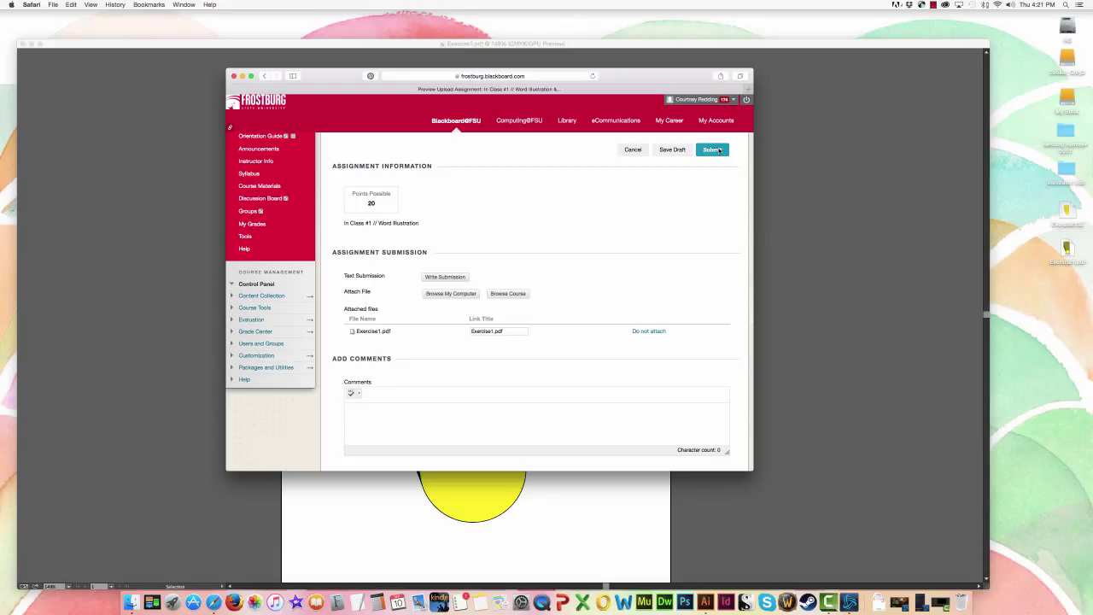
{"action": "left_click", "coordinate": [719, 151]}
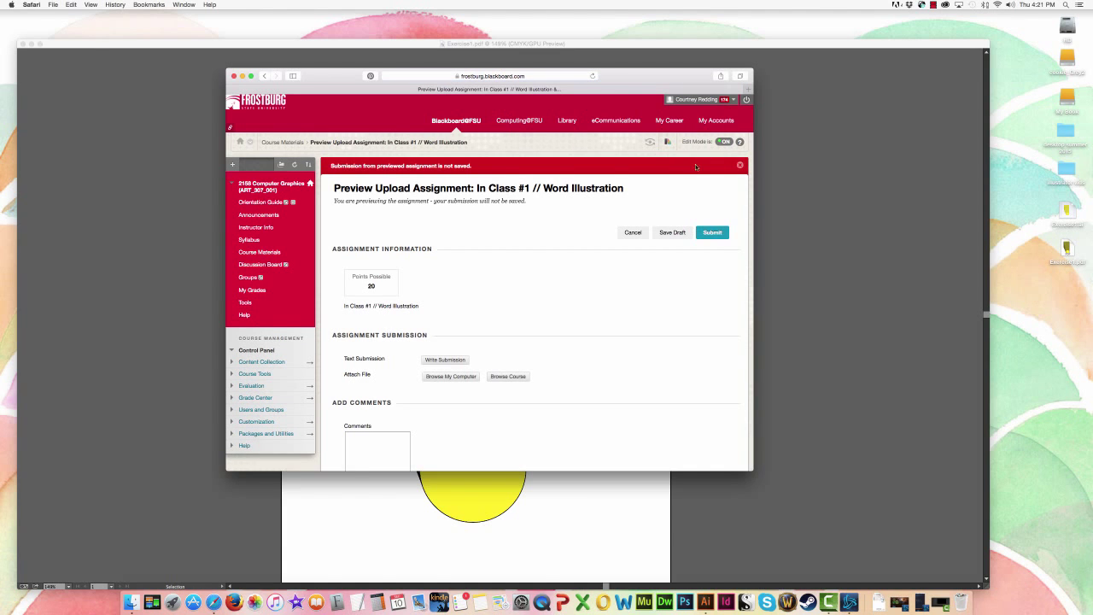
{"action": "scroll", "coordinate": [544, 300], "scroll_direction": "down", "scroll_amount": 5}
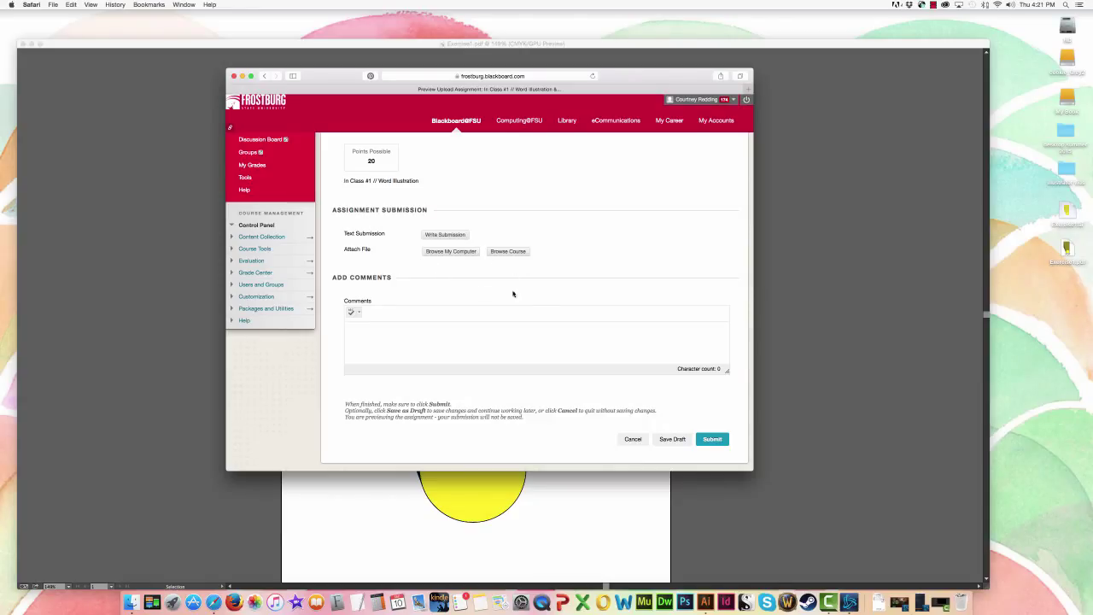
{"action": "scroll", "coordinate": [595, 249], "scroll_direction": "up", "scroll_amount": 2}
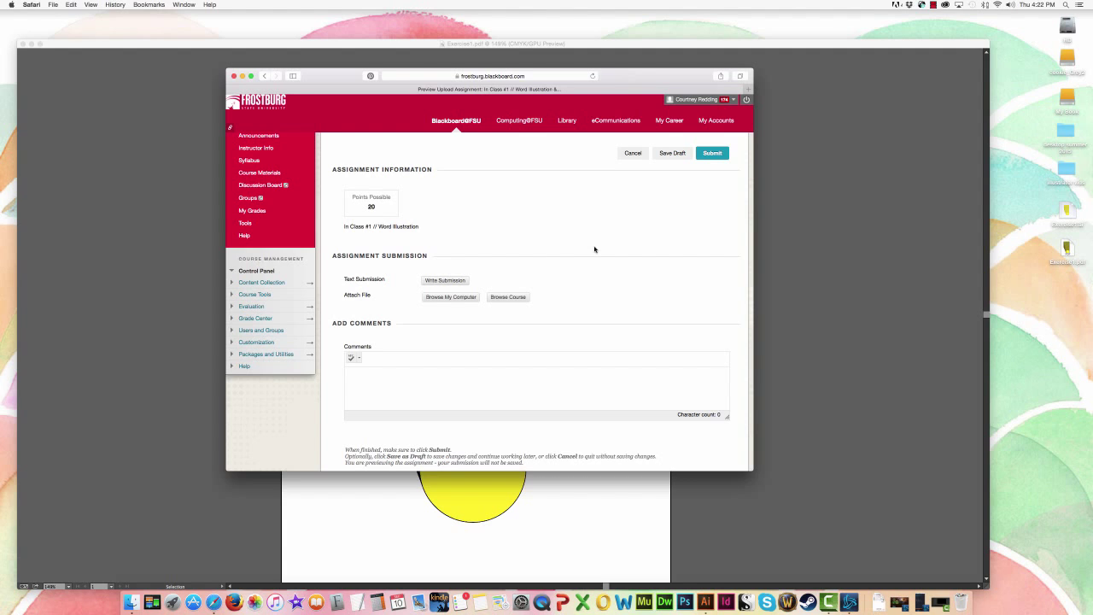
{"action": "scroll", "coordinate": [594, 249], "scroll_direction": "up", "scroll_amount": 4}
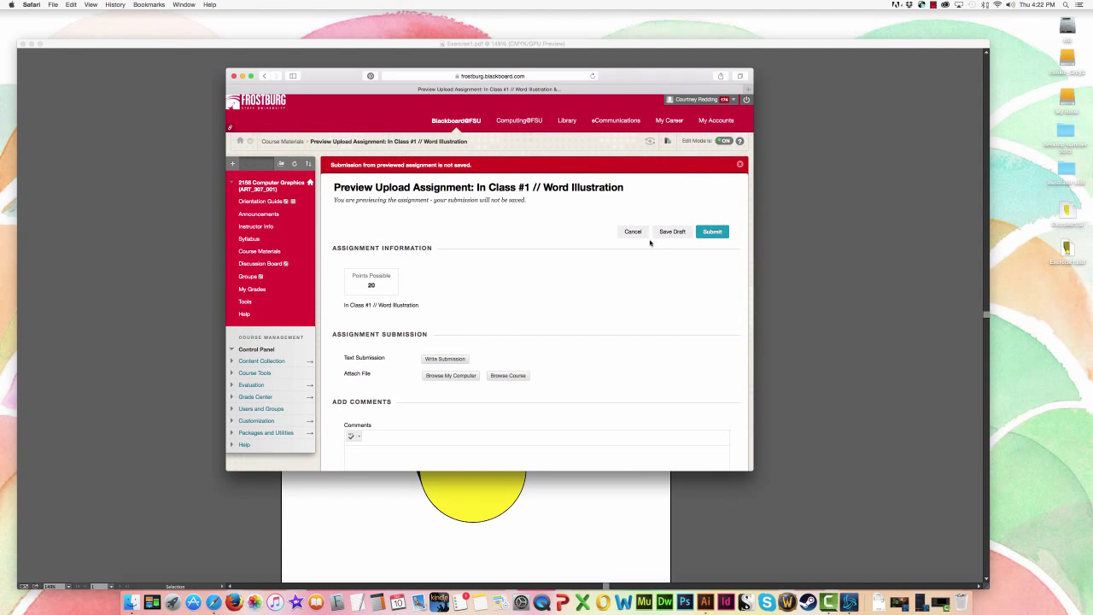
- Switch to Illustrator, close the Exercise1.pdf document, and return to the Blackboard page in Safari
{"action": "left_click", "coordinate": [211, 285]}
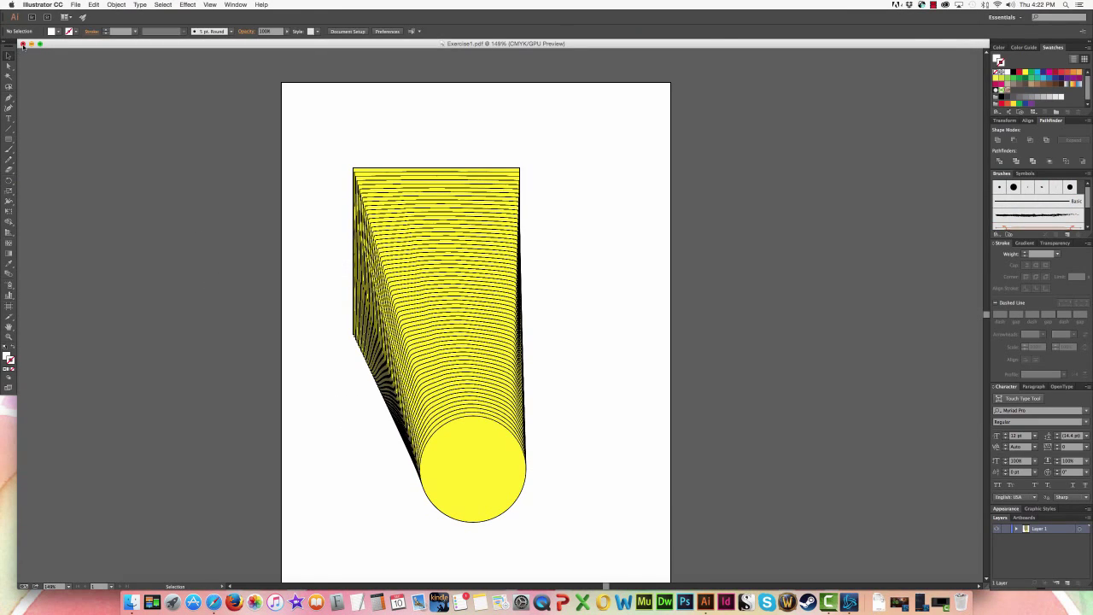
{"action": "left_click", "coordinate": [23, 44]}
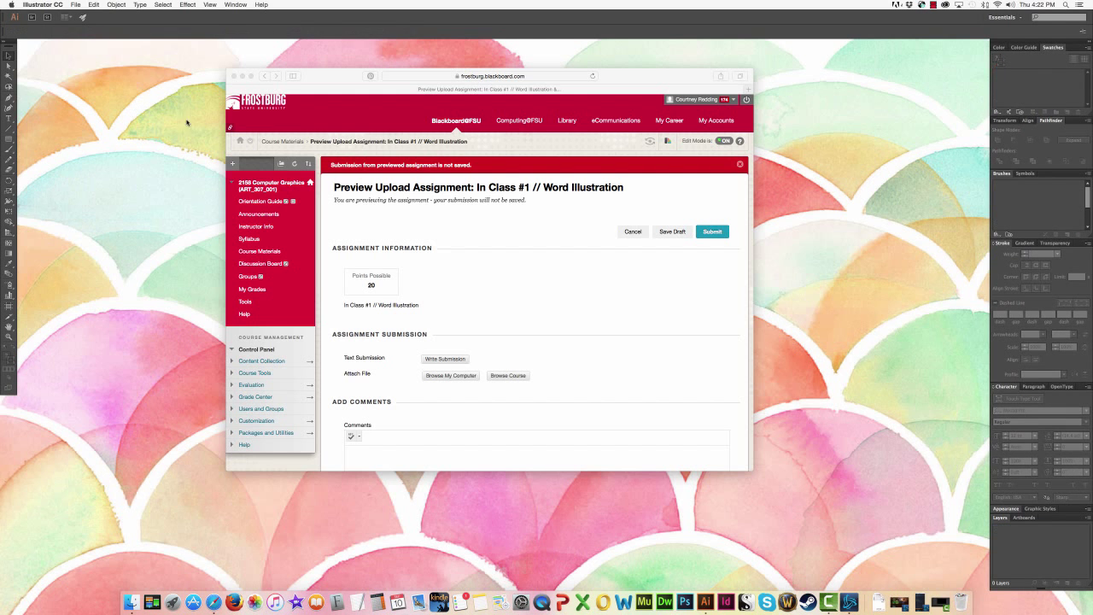
{"action": "left_click", "coordinate": [324, 75]}
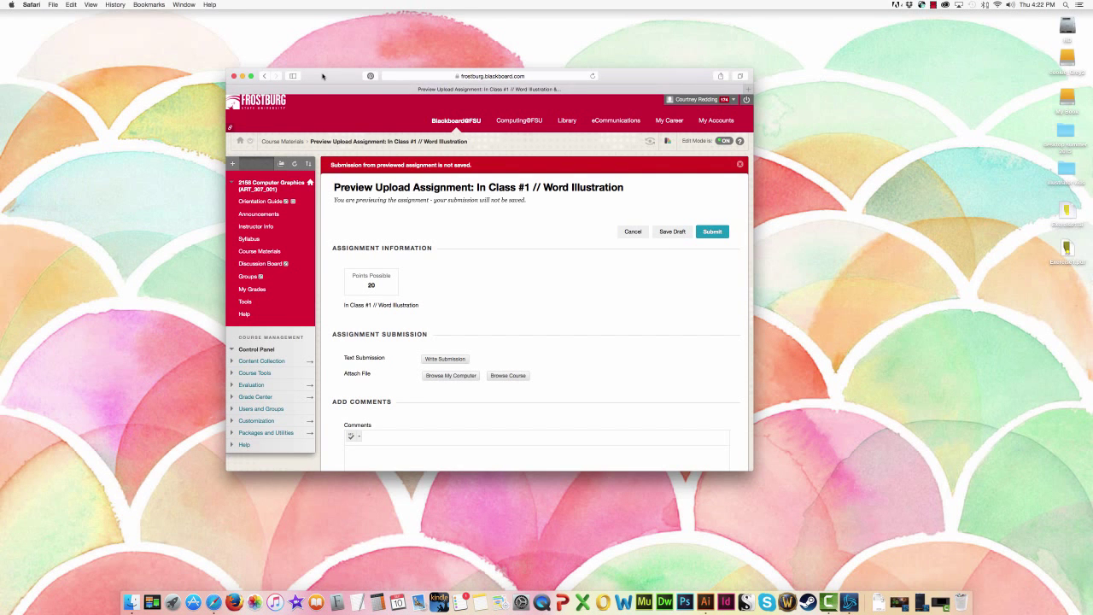